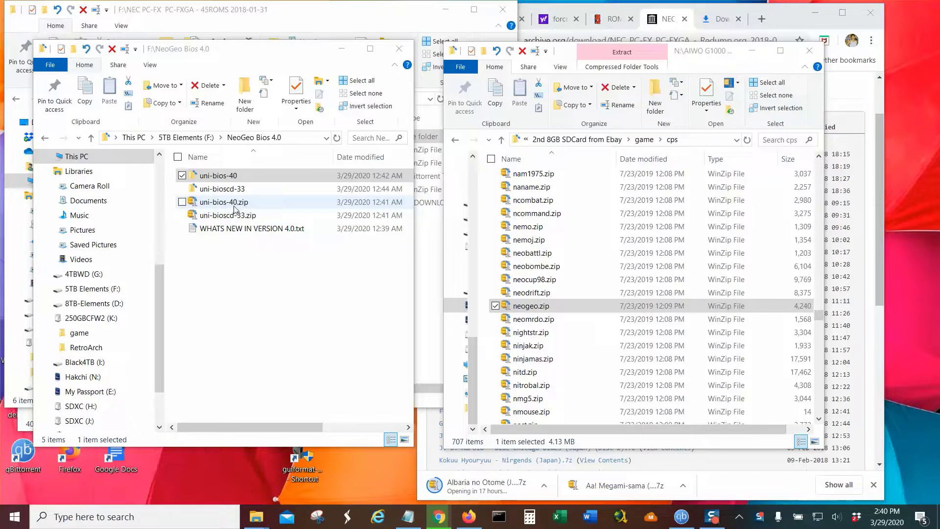
Open the uni-bios-40 folder and copy neogeo.zip from the cps folder into it.
{"action": "left_click", "coordinate": [225, 180]}
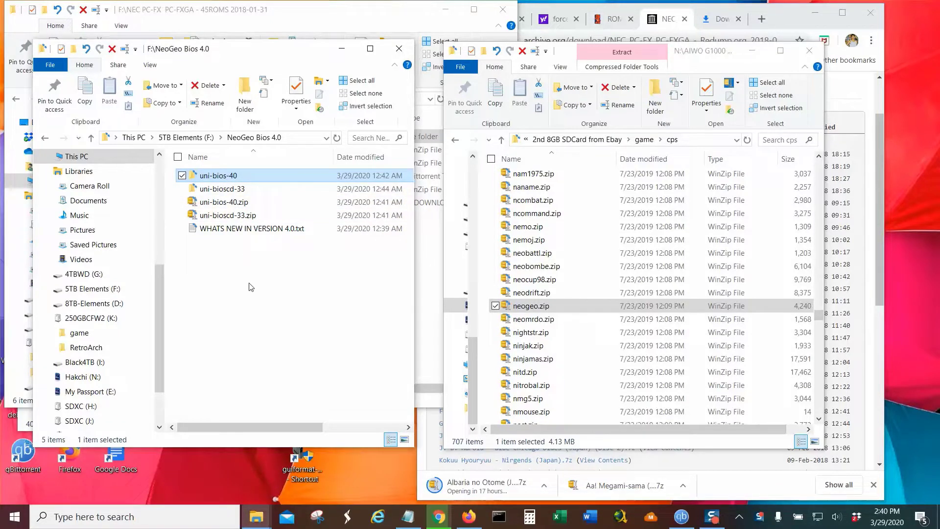
{"action": "key", "text": "Return"}
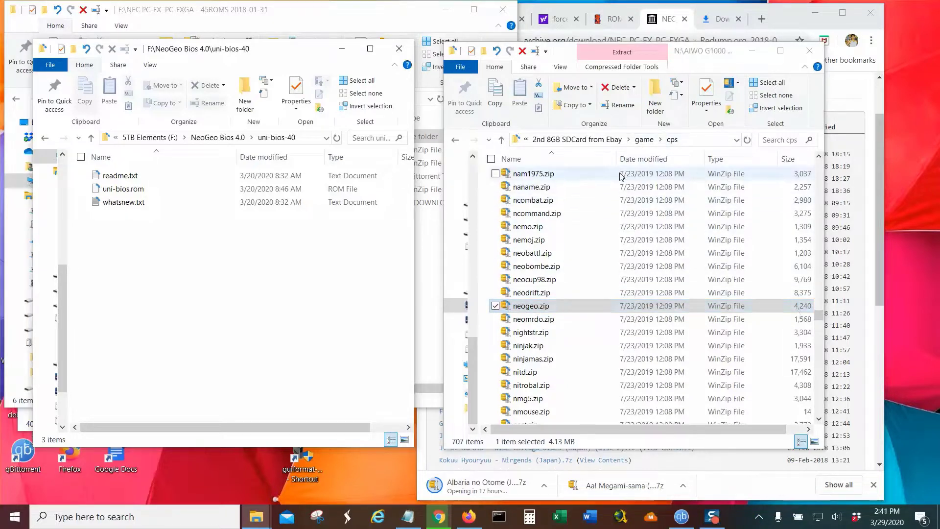
{"action": "left_click_drag", "start_coordinate": [616, 159], "coordinate": [587, 159]}
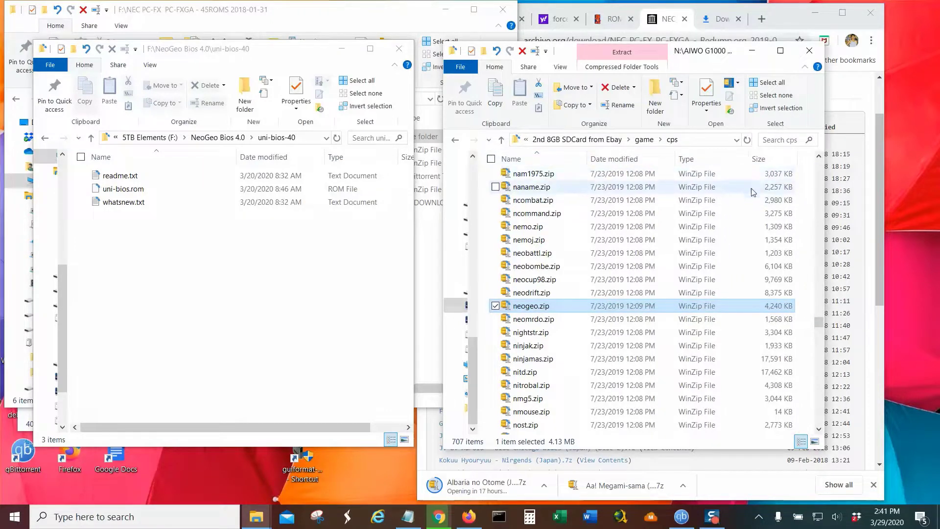
{"action": "left_click_drag", "start_coordinate": [748, 159], "coordinate": [732, 158]}
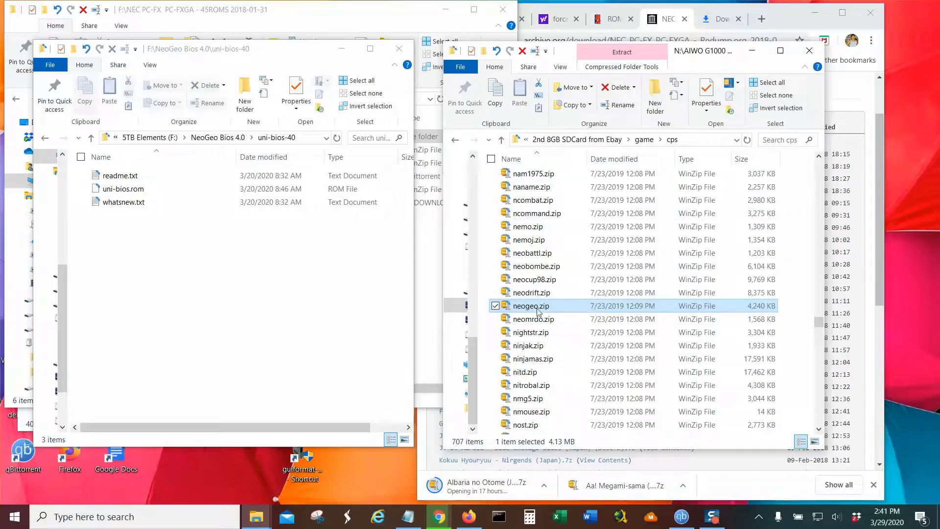
{"action": "mouse_move", "coordinate": [551, 309]}
{"action": "mouse_move", "coordinate": [589, 307]}
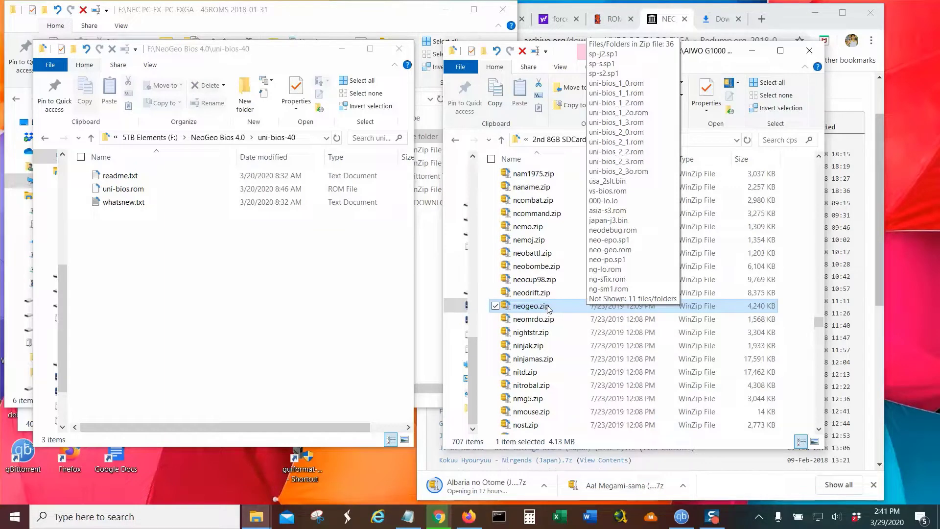
{"action": "left_click_drag", "start_coordinate": [558, 305], "coordinate": [186, 305]}
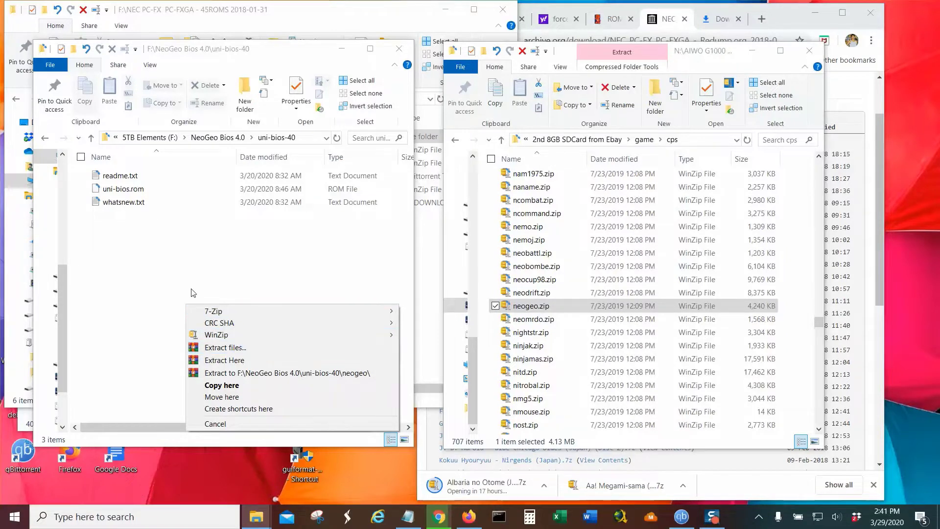
{"action": "left_click", "coordinate": [214, 386]}
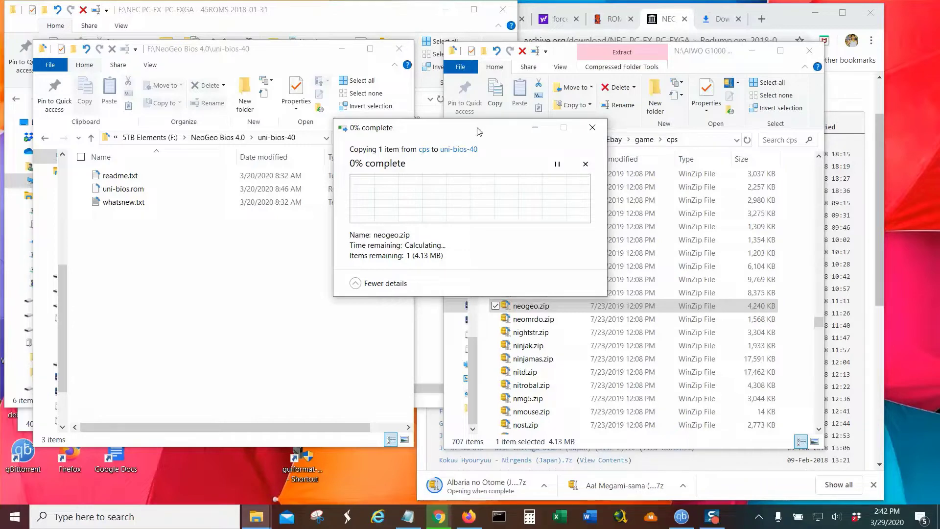
{"action": "left_click_drag", "start_coordinate": [478, 131], "coordinate": [327, 279]}
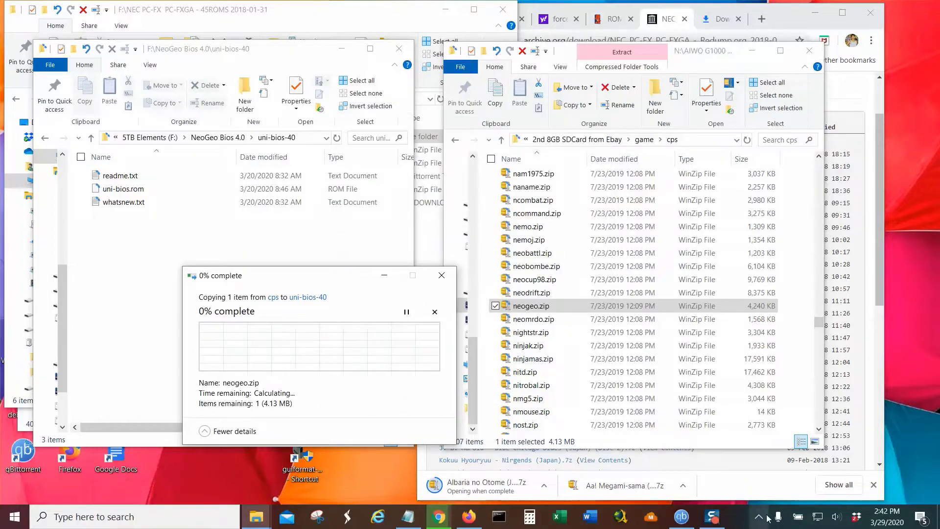
{"action": "mouse_move", "coordinate": [713, 527]}
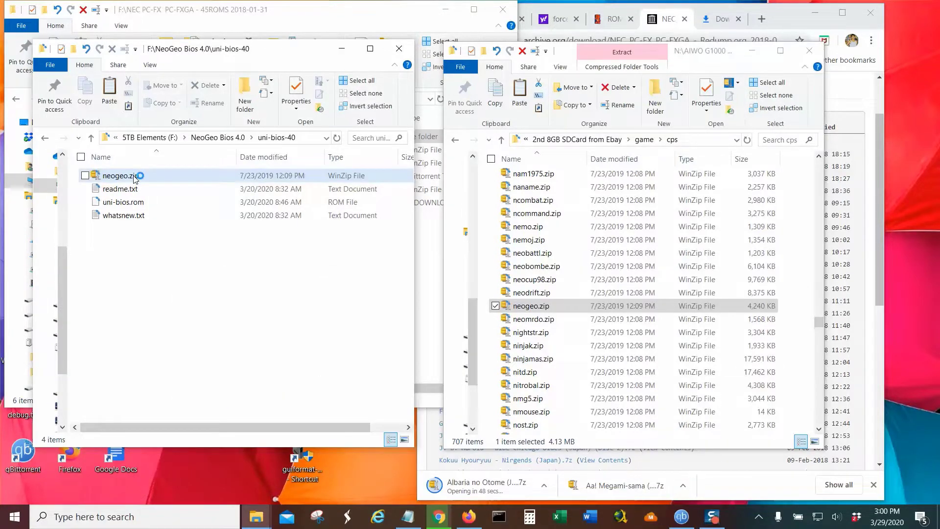
Open the copied neogeo.zip with WinRAR, dismiss the licence reminder, and widen the archive window.
{"action": "mouse_move", "coordinate": [140, 175]}
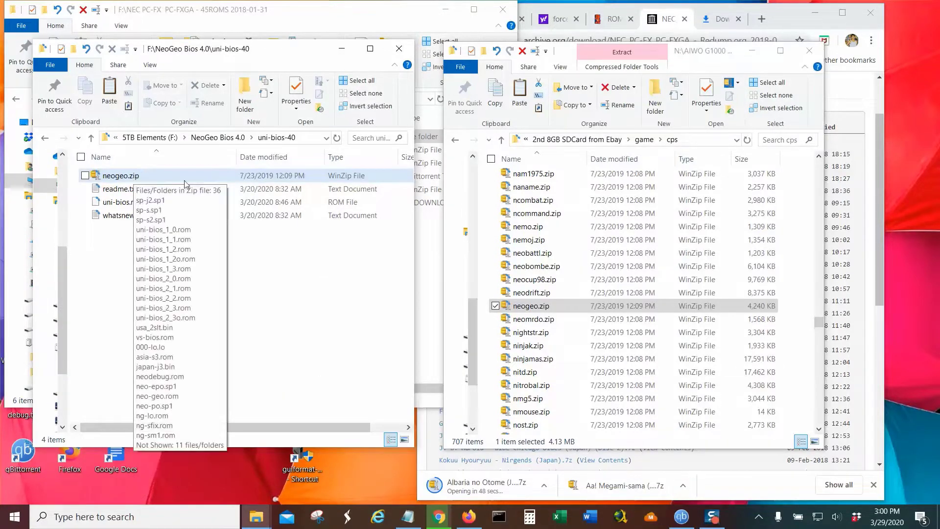
{"action": "right_click", "coordinate": [135, 176]}
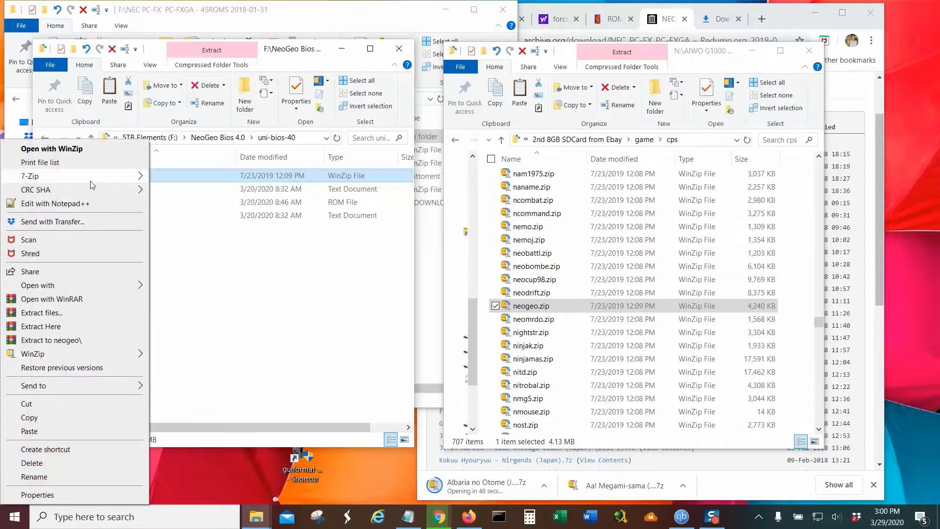
{"action": "mouse_move", "coordinate": [86, 183]}
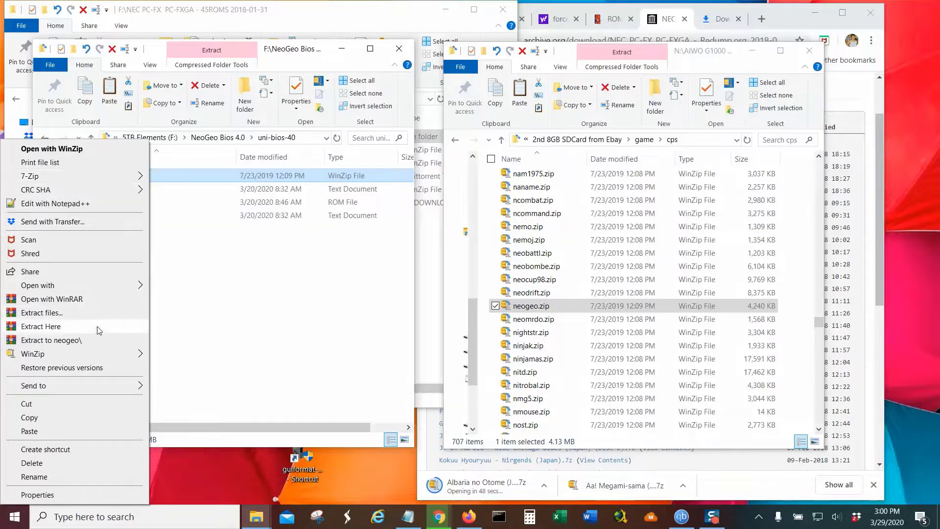
{"action": "left_click", "coordinate": [77, 300]}
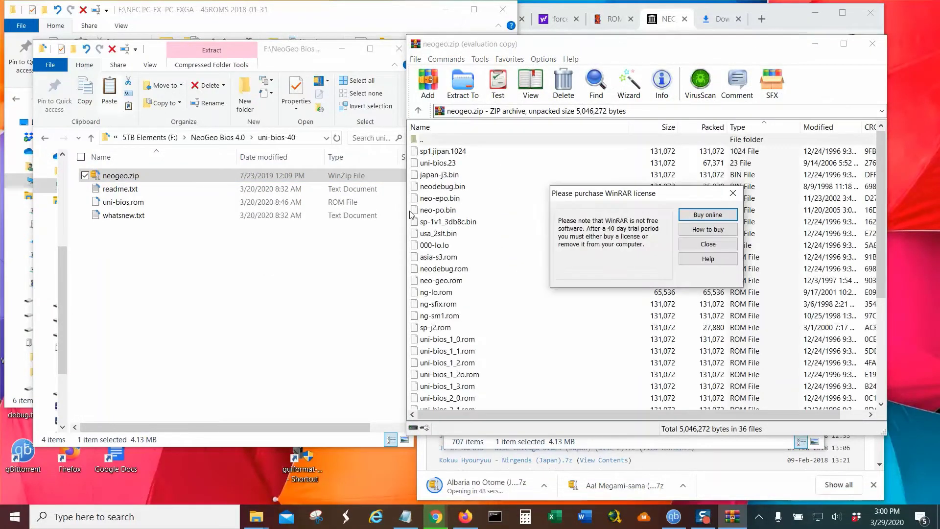
{"action": "left_click", "coordinate": [708, 243]}
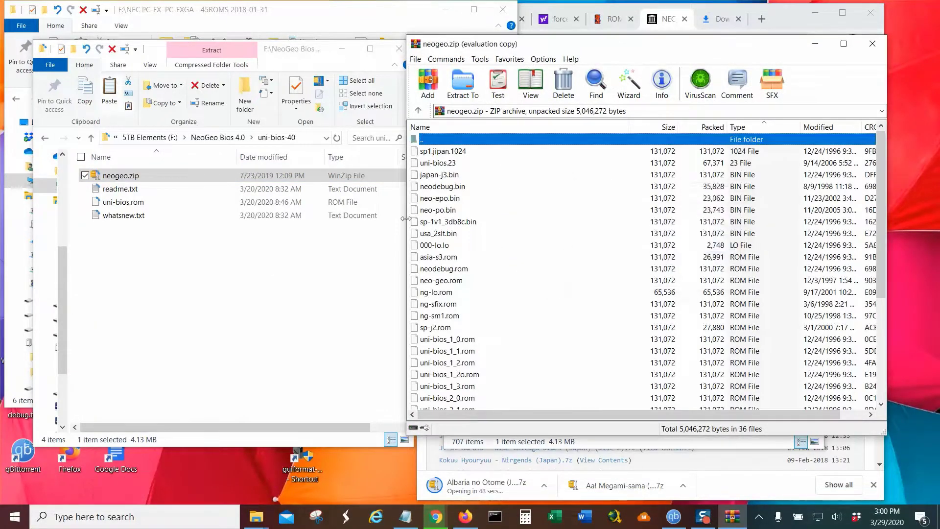
{"action": "left_click_drag", "start_coordinate": [407, 217], "coordinate": [327, 218]}
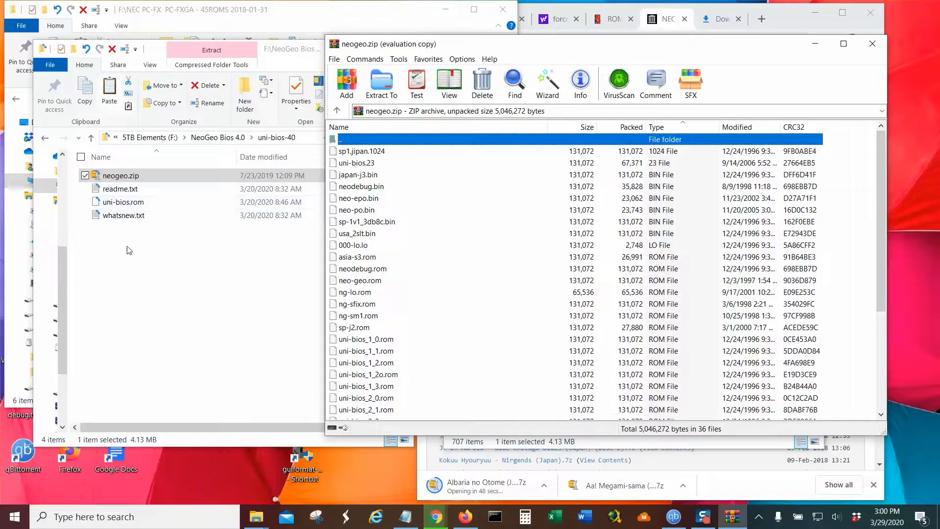
Add uni-bios.rom from the uni-bios-40 folder to the neogeo.zip archive with the compression method set to Store.
{"action": "left_click", "coordinate": [126, 207]}
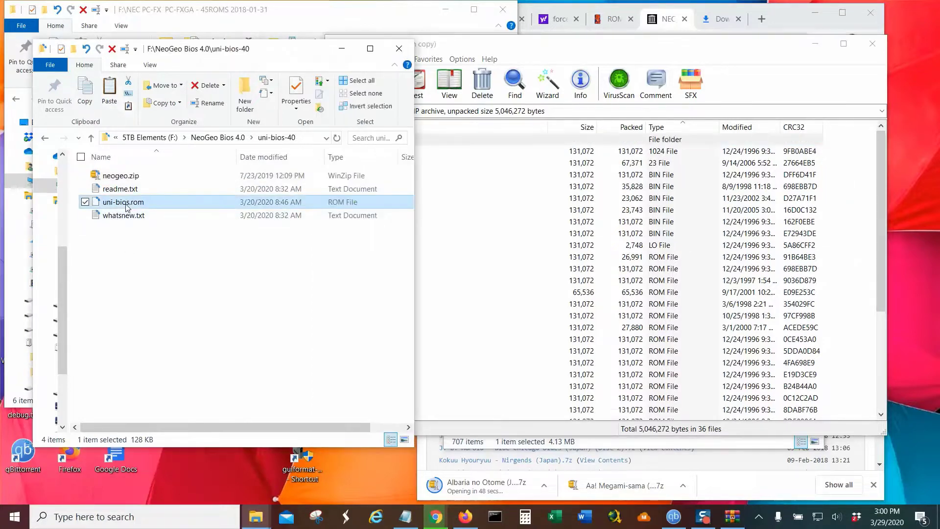
{"action": "left_click_drag", "start_coordinate": [415, 228], "coordinate": [313, 229]}
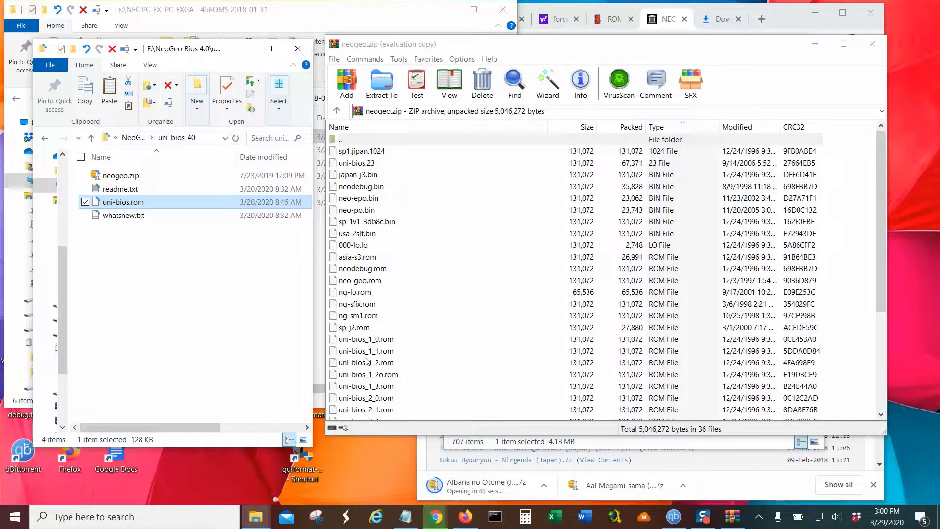
{"action": "scroll", "coordinate": [366, 361], "scroll_direction": "down", "scroll_amount": 2}
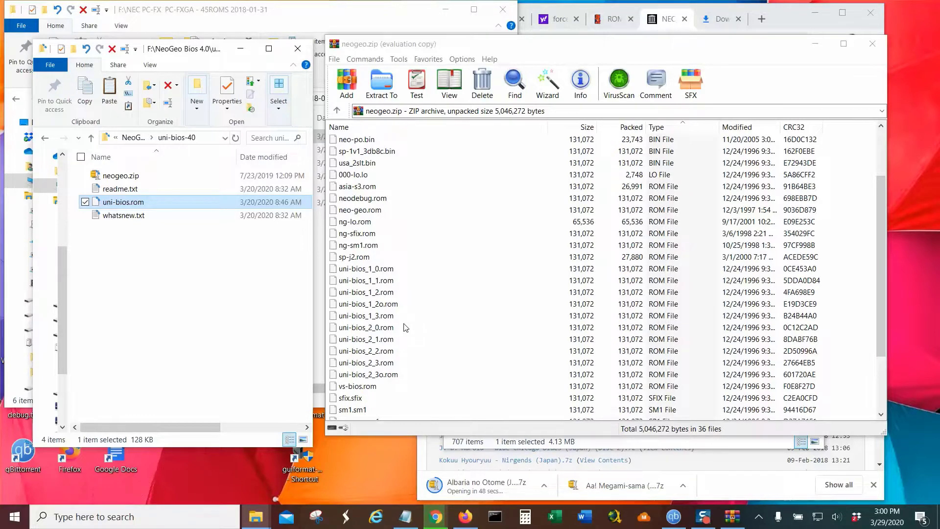
{"action": "scroll", "coordinate": [411, 327], "scroll_direction": "down", "scroll_amount": 3}
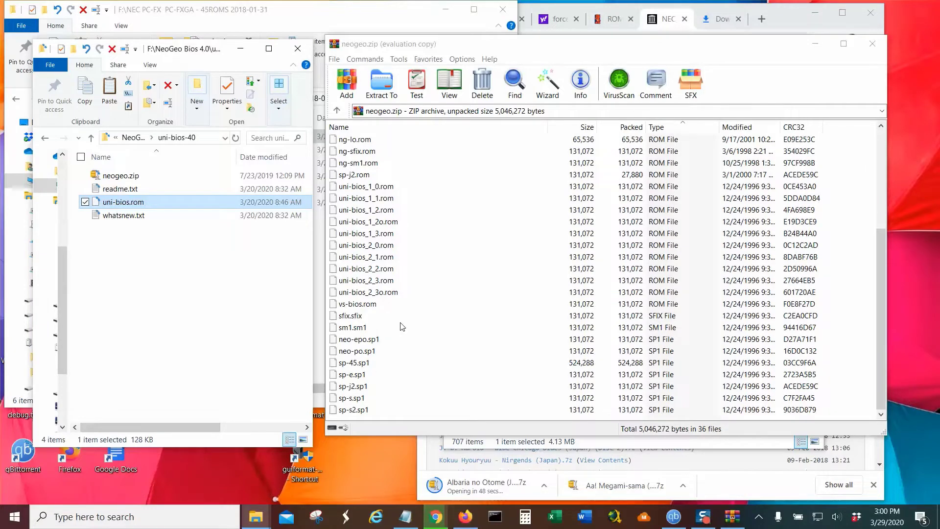
{"action": "scroll", "coordinate": [400, 326], "scroll_direction": "up", "scroll_amount": 5}
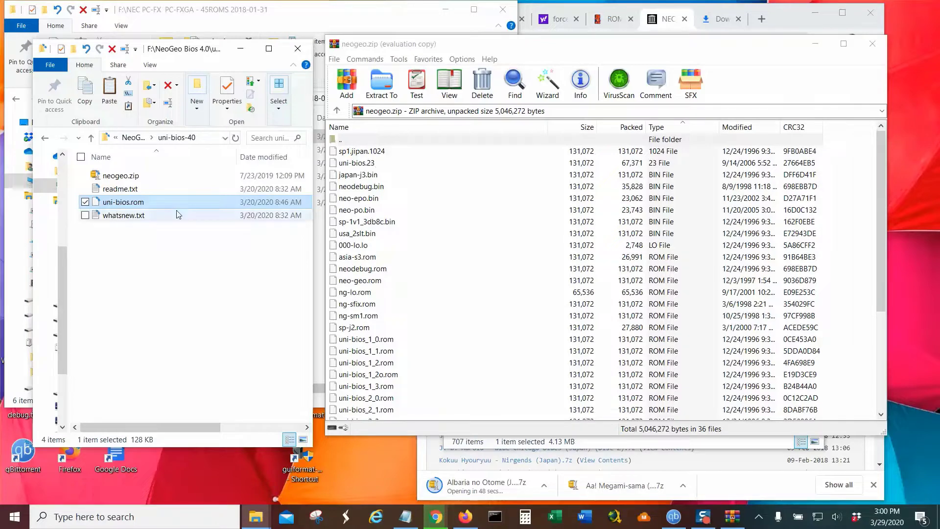
{"action": "left_click_drag", "start_coordinate": [162, 204], "coordinate": [418, 216]}
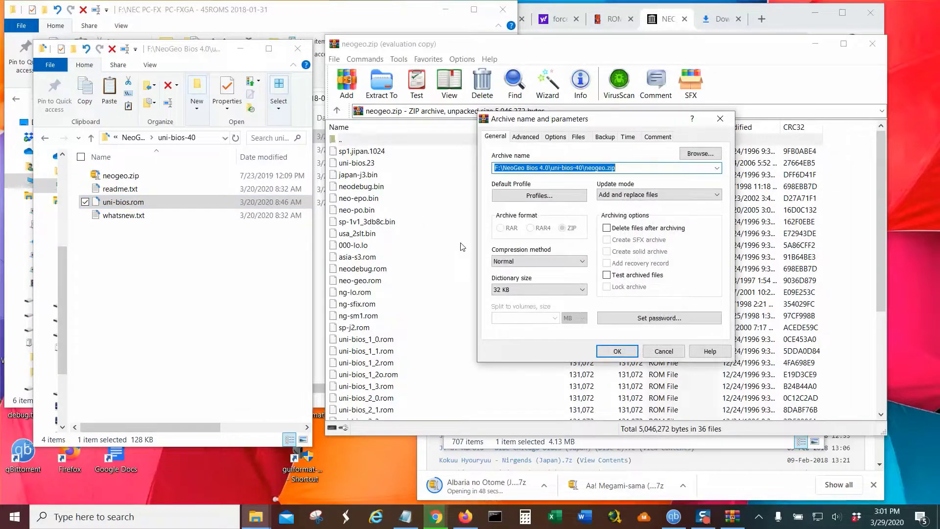
{"action": "left_click", "coordinate": [539, 265]}
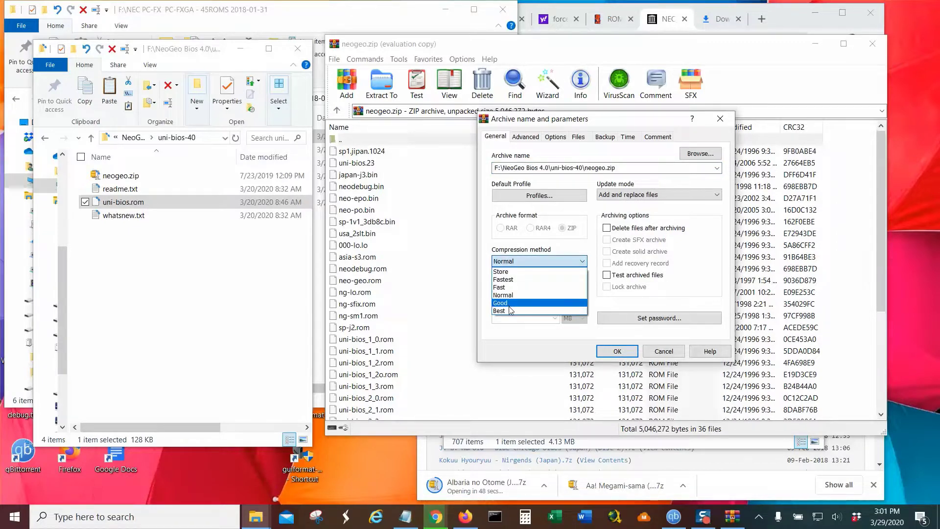
{"action": "left_click", "coordinate": [510, 272]}
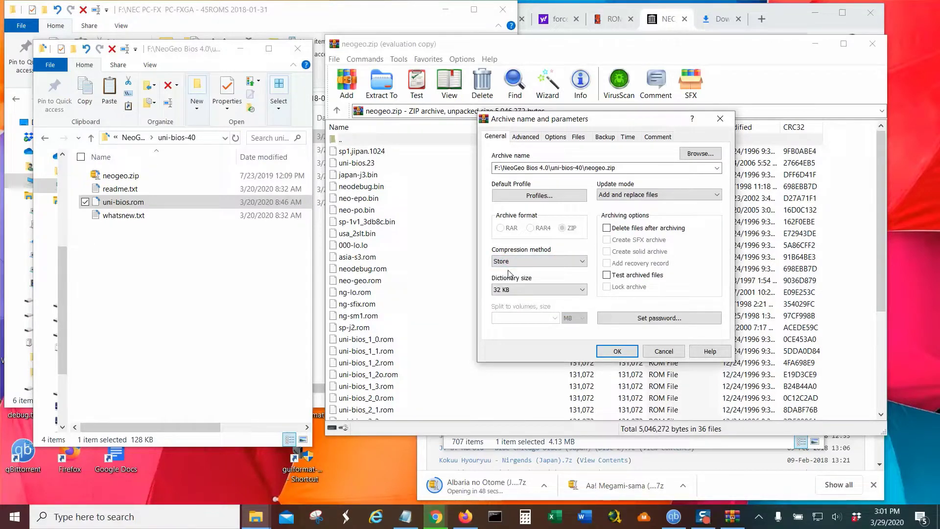
{"action": "left_click", "coordinate": [617, 351]}
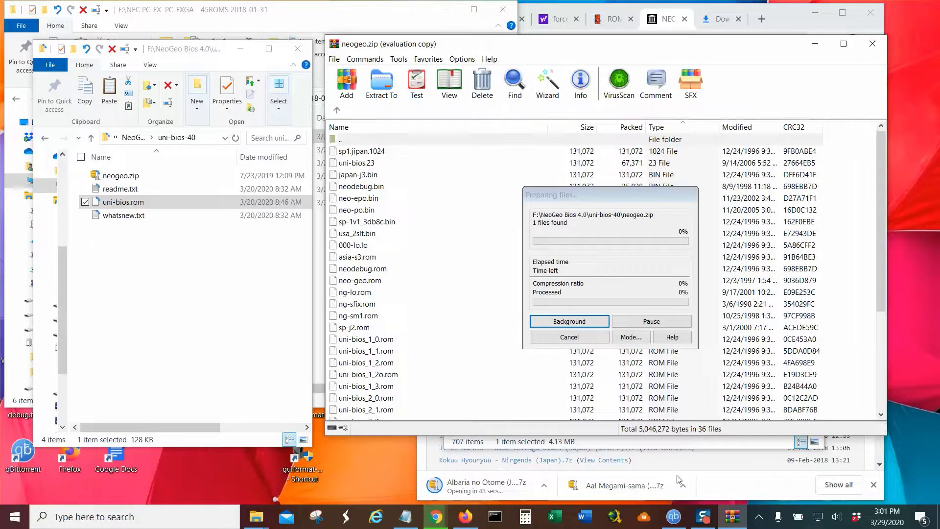
{"action": "mouse_move", "coordinate": [706, 524]}
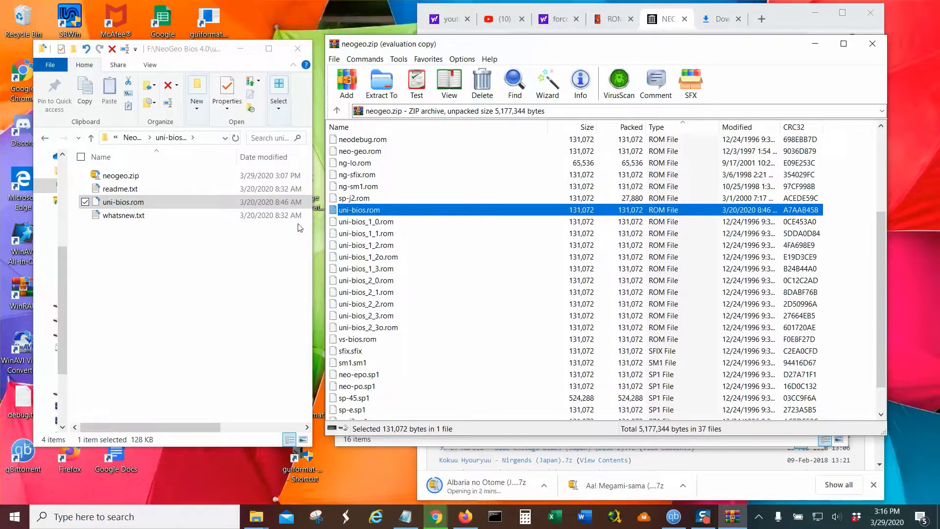
Add uni-bioscd.rom from the uni-bioscd-33 folder to neogeo.zip using the Store compression method, and close the archive.
{"action": "left_click", "coordinate": [92, 139]}
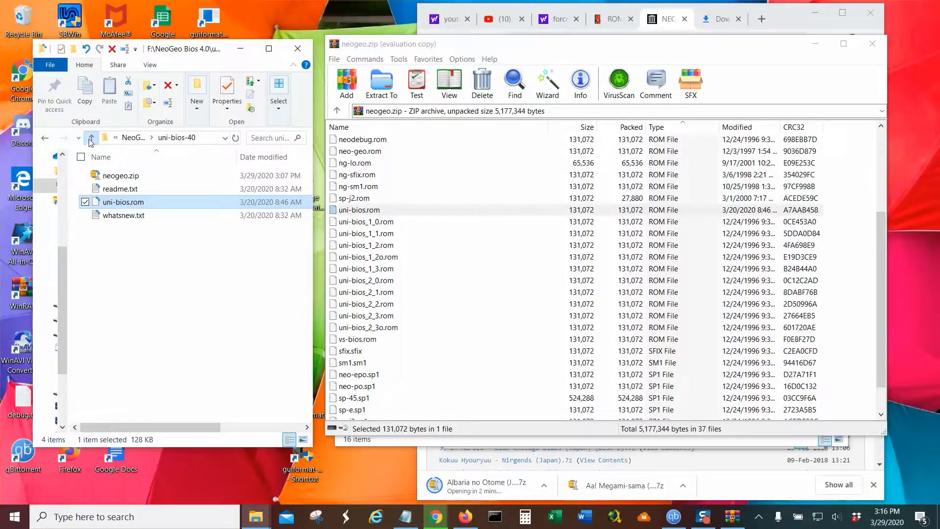
{"action": "left_click", "coordinate": [91, 139]}
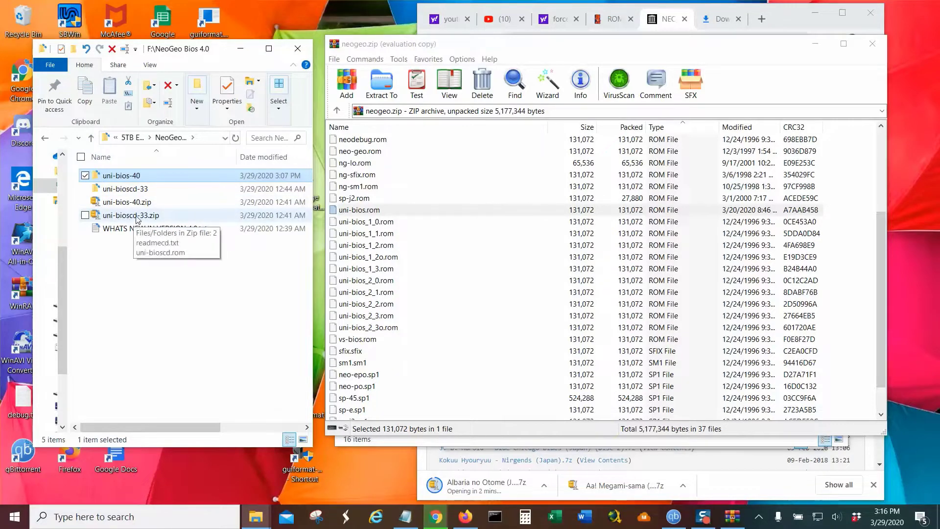
{"action": "double_click", "coordinate": [128, 189]}
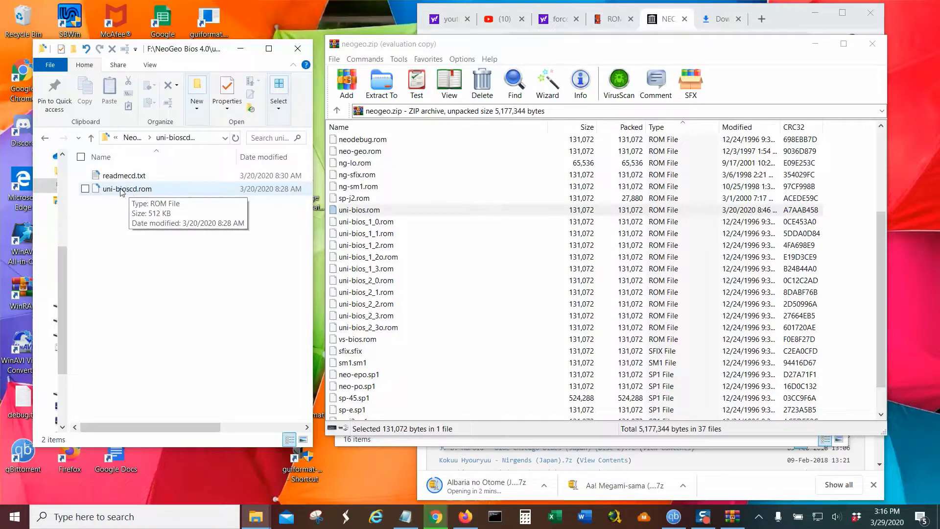
{"action": "left_click_drag", "start_coordinate": [121, 191], "coordinate": [450, 231]}
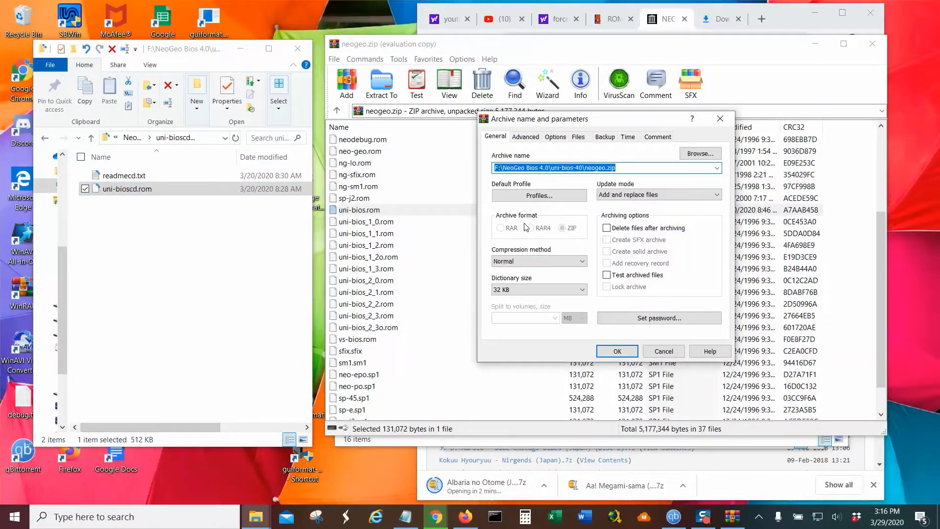
{"action": "left_click", "coordinate": [581, 261]}
{"action": "left_click", "coordinate": [507, 273]}
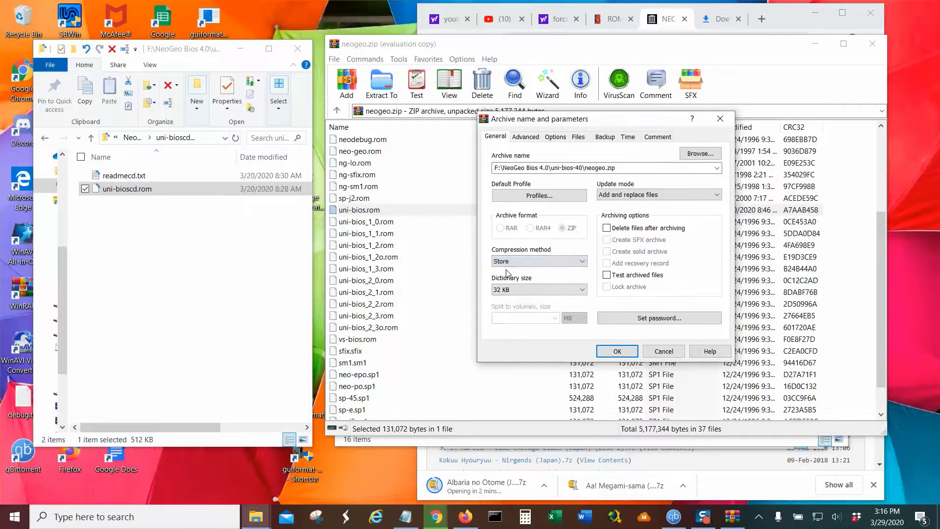
{"action": "left_click", "coordinate": [616, 352]}
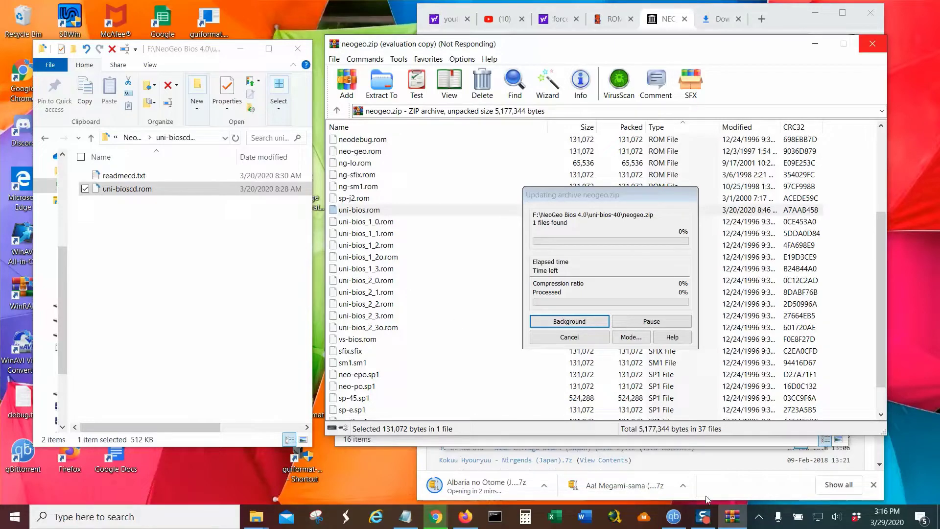
{"action": "mouse_move", "coordinate": [705, 523]}
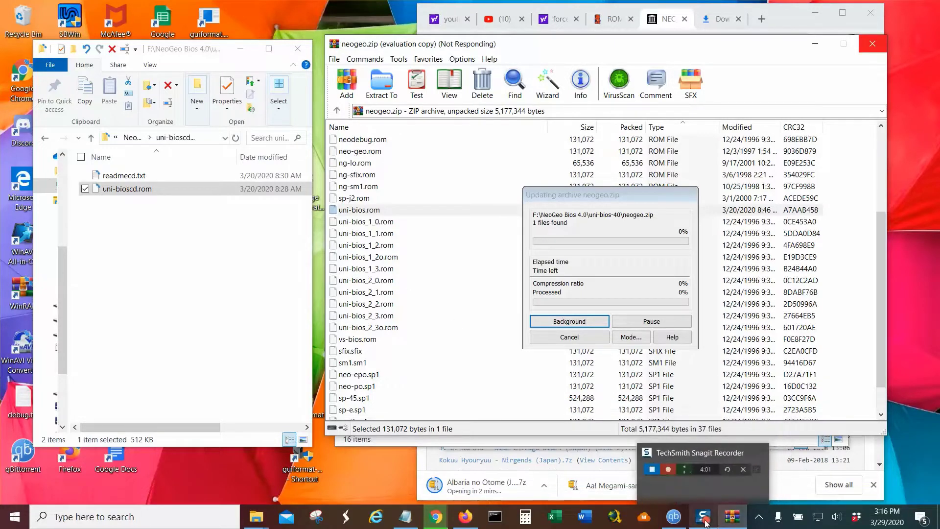
{"action": "mouse_move", "coordinate": [657, 473]}
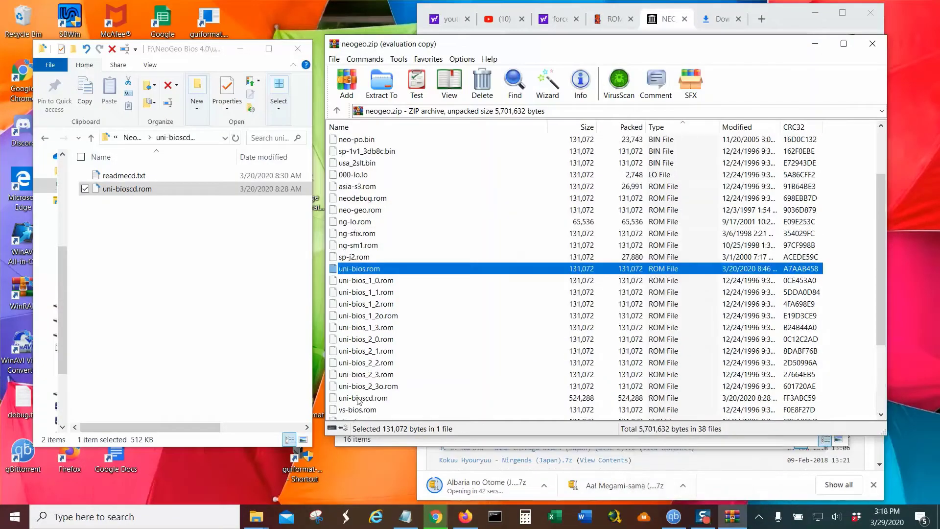
{"action": "left_click", "coordinate": [360, 398]}
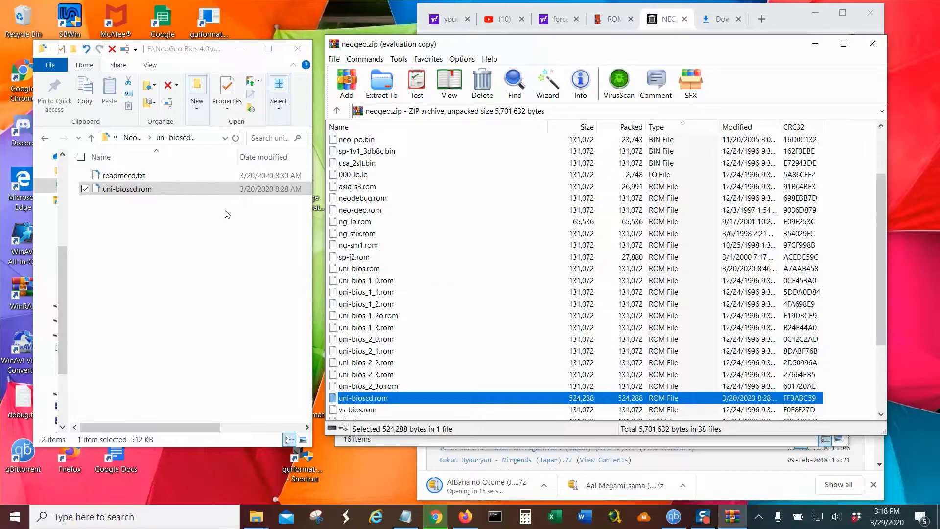
{"action": "left_click", "coordinate": [872, 50]}
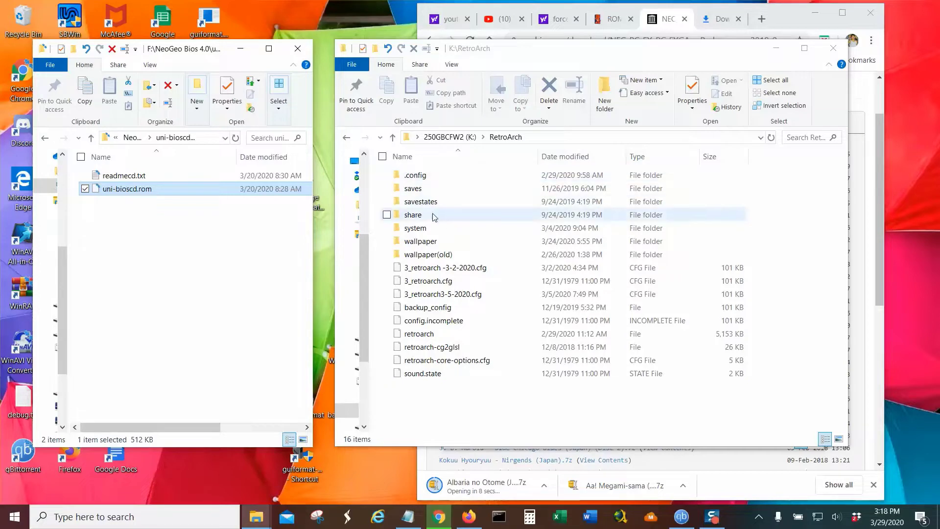
Open the system\bios folder inside RetroArch on the 250GBCFW2 (K:) drive.
{"action": "left_click", "coordinate": [393, 138]}
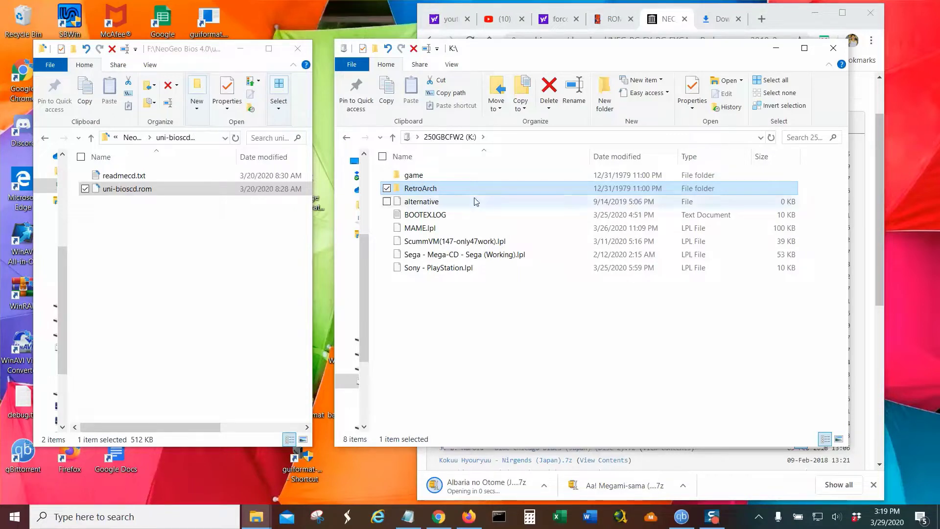
{"action": "double_click", "coordinate": [427, 190]}
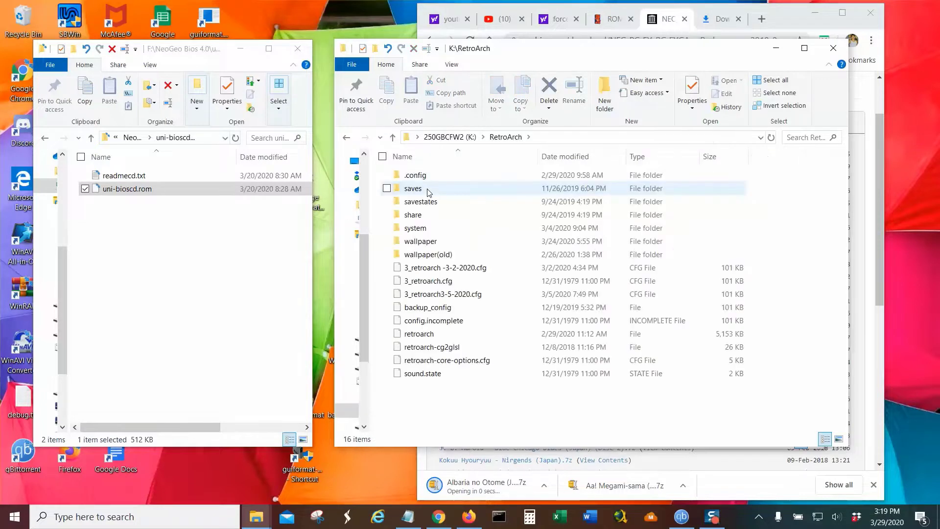
{"action": "left_click", "coordinate": [417, 231]}
{"action": "double_click", "coordinate": [417, 231]}
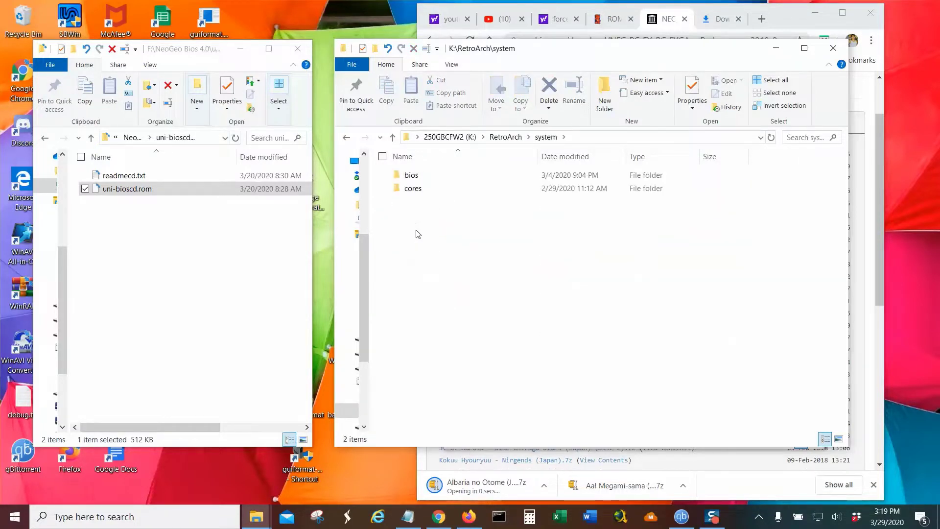
{"action": "double_click", "coordinate": [416, 175]}
Find neogeo.zip in the RetroArch bios folder and rename it neogeo(Bkup).zip.
{"action": "scroll", "coordinate": [471, 304], "scroll_direction": "down", "scroll_amount": 13}
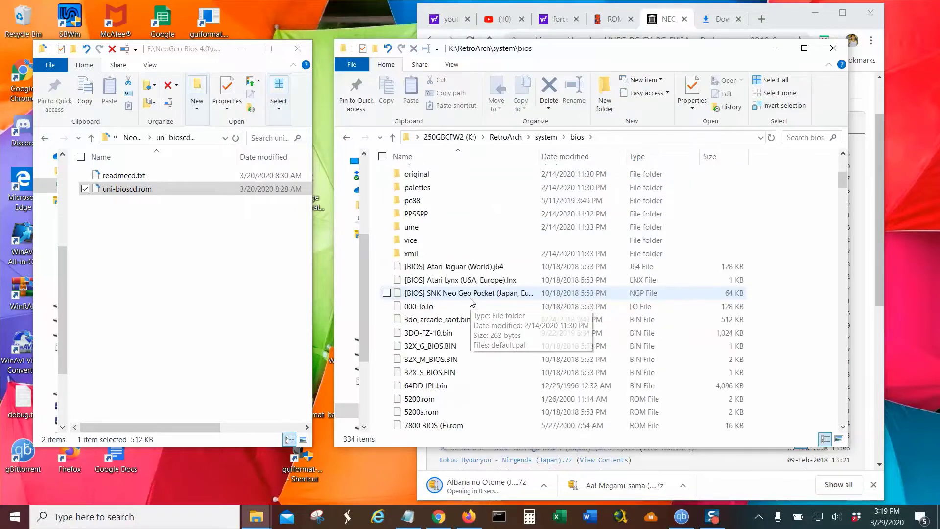
{"action": "scroll", "coordinate": [473, 305], "scroll_direction": "down", "scroll_amount": 3}
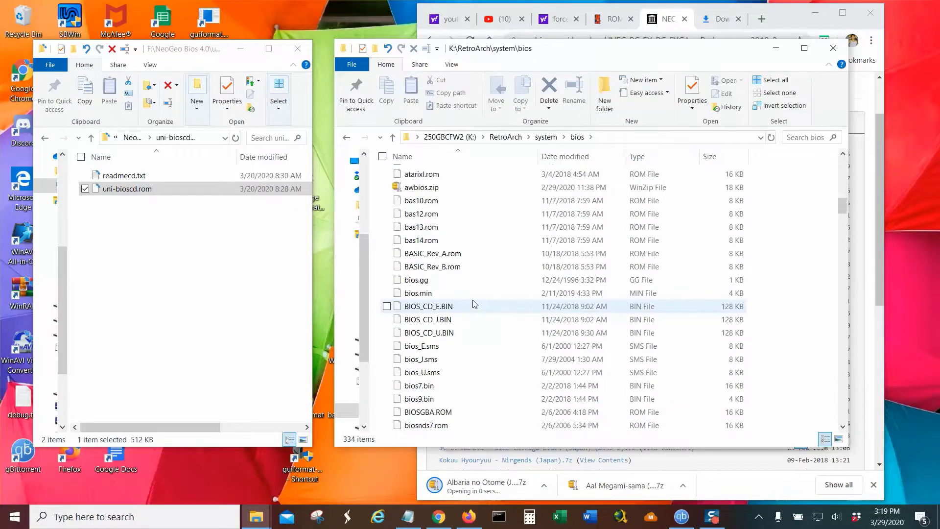
{"action": "left_click", "coordinate": [471, 305]}
{"action": "type", "text": "neo"}
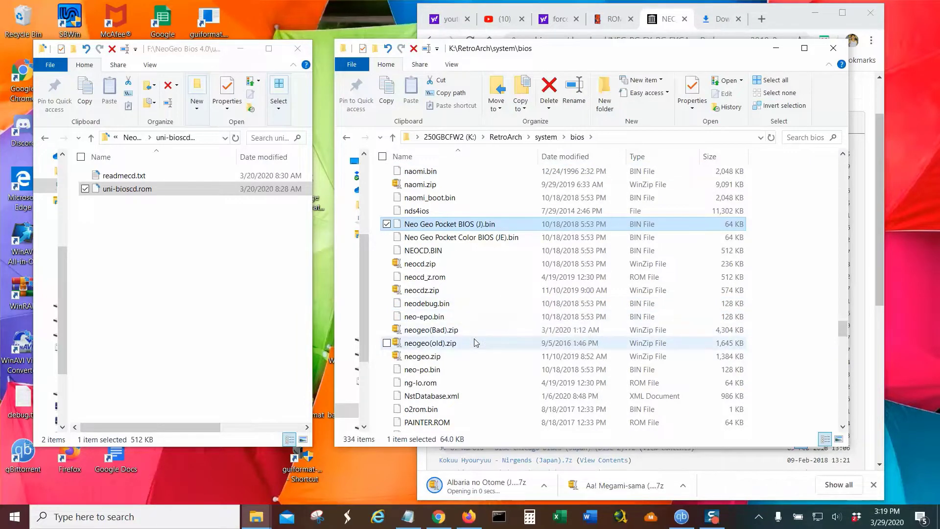
{"action": "left_click", "coordinate": [432, 361]}
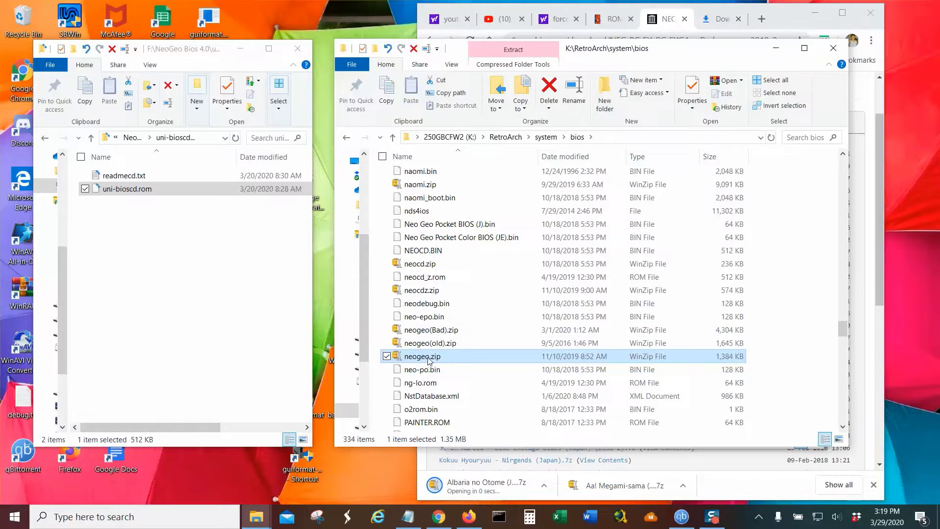
{"action": "left_click", "coordinate": [429, 361]}
{"action": "left_click", "coordinate": [429, 357]}
{"action": "type", "text": "("}
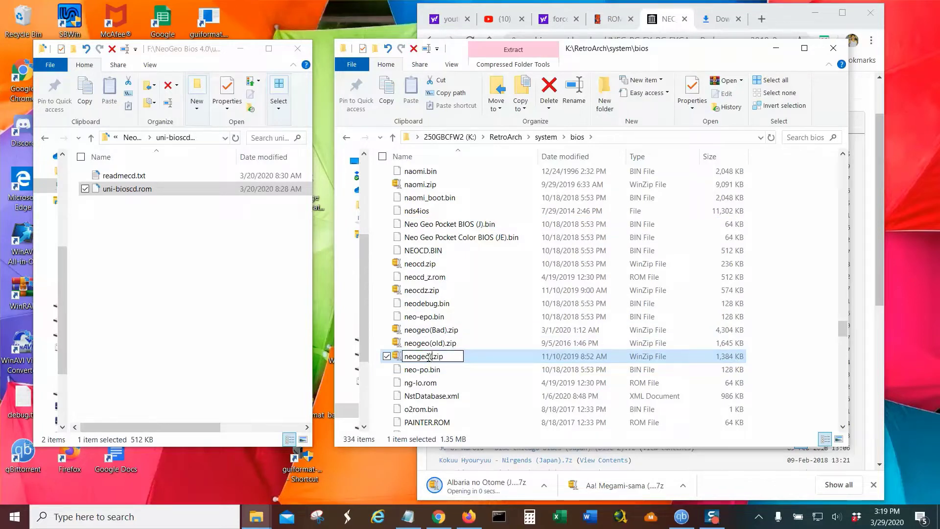
{"action": "type", "text": "Bkup)"}
{"action": "left_click", "coordinate": [432, 370]}
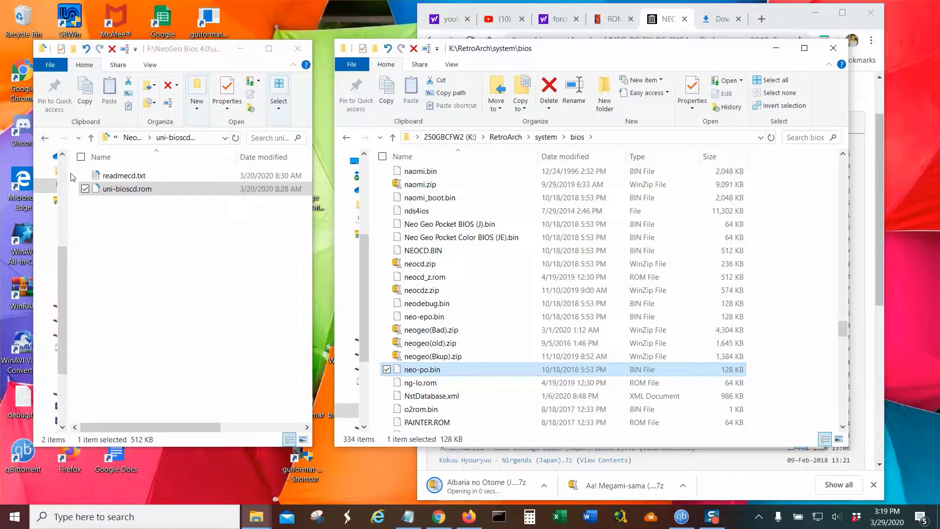
Copy the updated neogeo.zip from the uni-bios-40 folder into the RetroArch system\bios folder on the K: drive.
{"action": "left_click", "coordinate": [88, 139]}
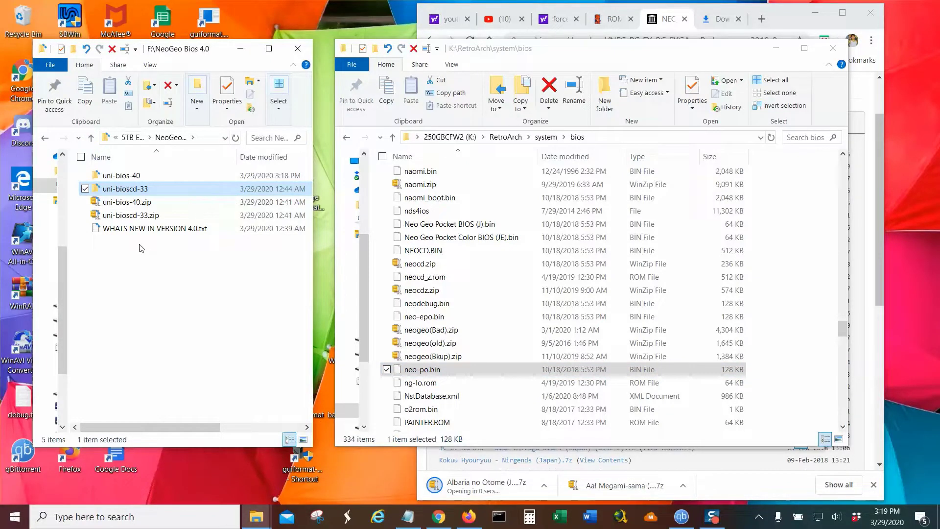
{"action": "double_click", "coordinate": [128, 175]}
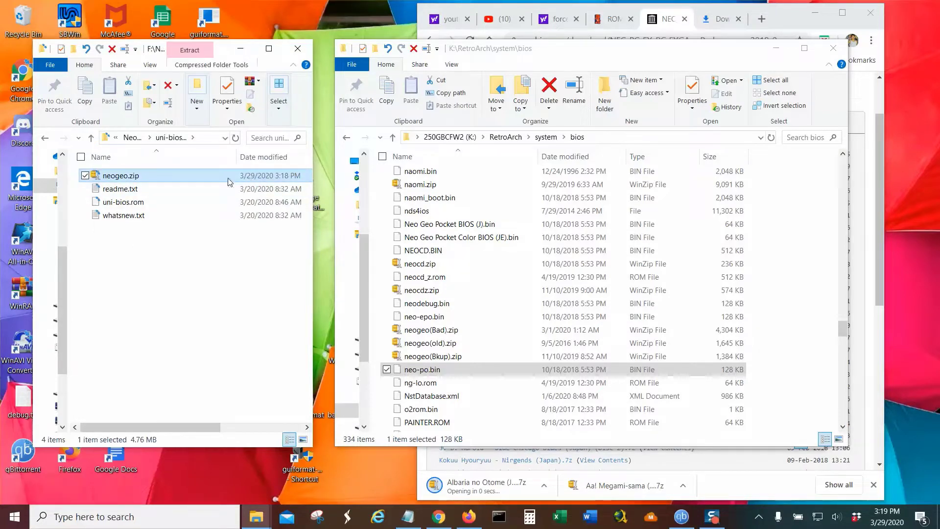
{"action": "mouse_move", "coordinate": [166, 179]}
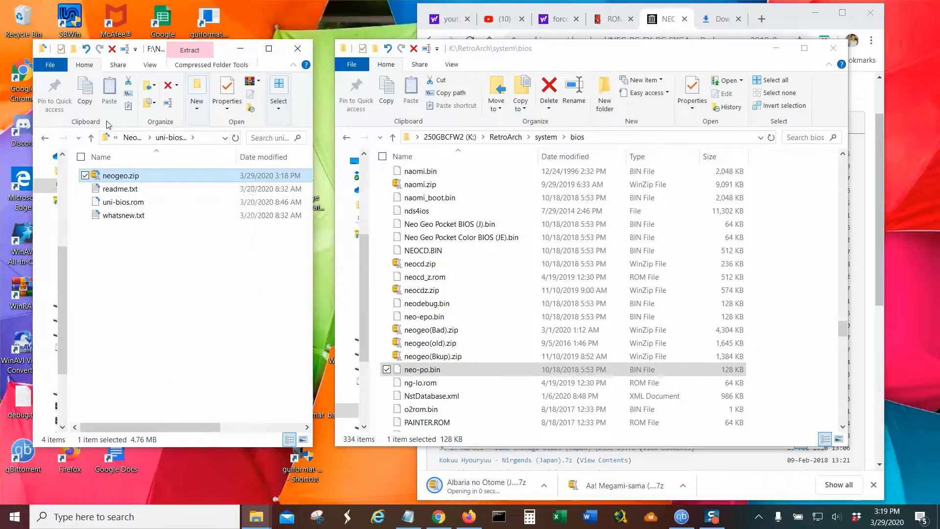
{"action": "left_click", "coordinate": [86, 96]}
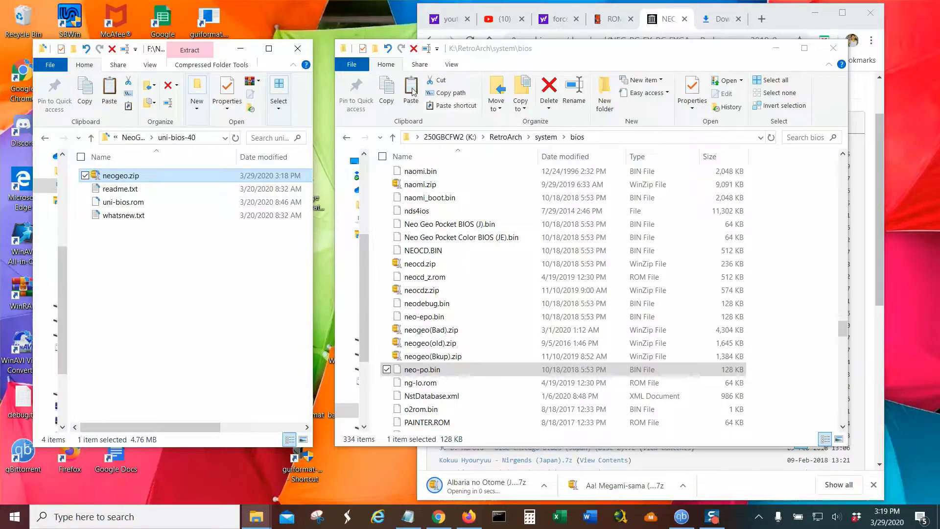
{"action": "left_click", "coordinate": [413, 96]}
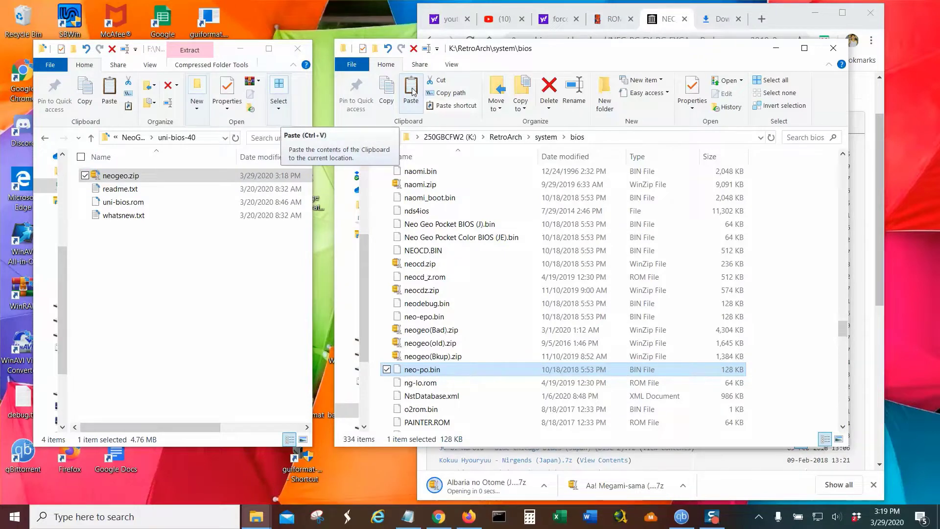
{"action": "left_click", "coordinate": [412, 91]}
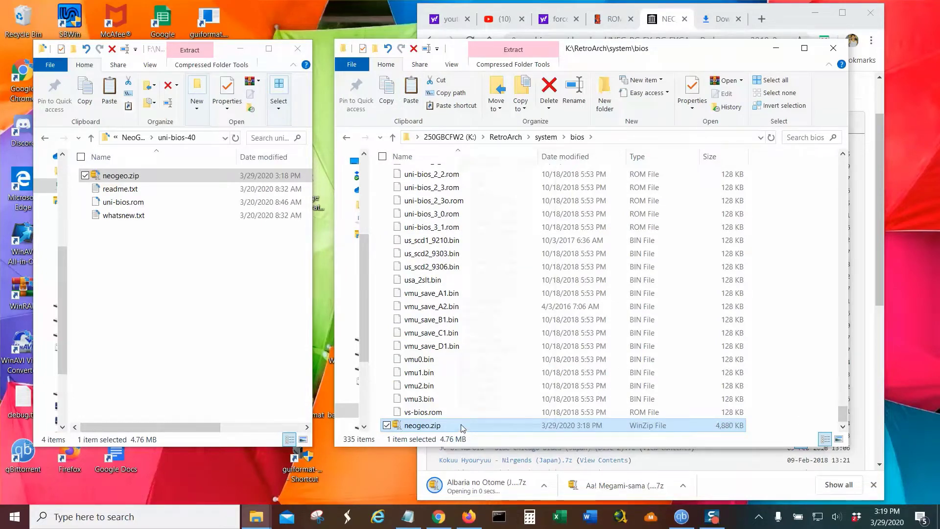
Look through the file list of the RetroArch bios folder for the copied neogeo.zip.
{"action": "scroll", "coordinate": [463, 428], "scroll_direction": "up", "scroll_amount": 3}
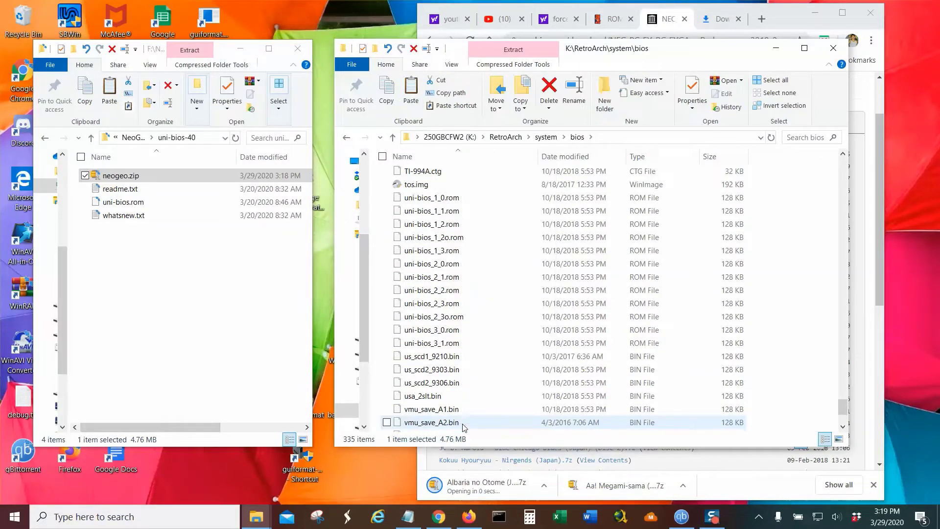
{"action": "scroll", "coordinate": [464, 428], "scroll_direction": "up", "scroll_amount": 4}
{"action": "scroll", "coordinate": [490, 382], "scroll_direction": "up", "scroll_amount": 3}
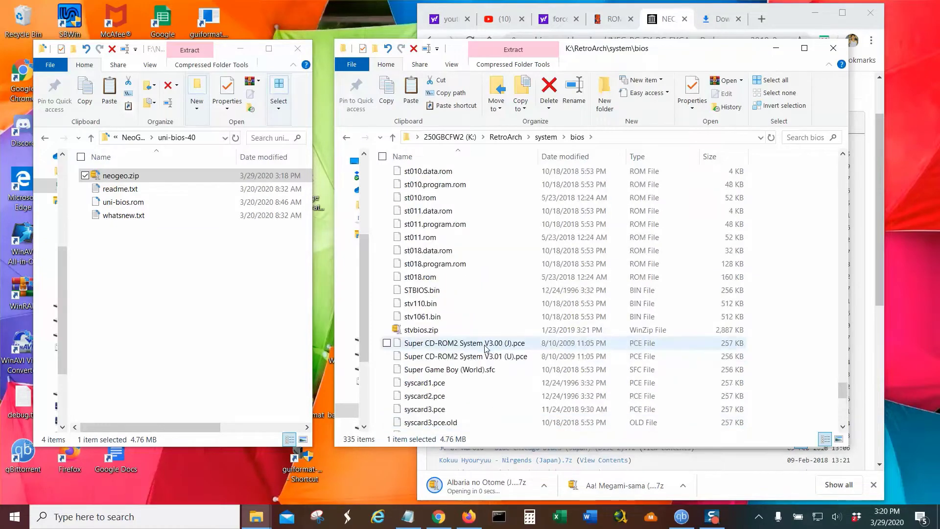
{"action": "scroll", "coordinate": [487, 350], "scroll_direction": "down", "scroll_amount": 5}
{"action": "scroll", "coordinate": [490, 351], "scroll_direction": "up", "scroll_amount": 2}
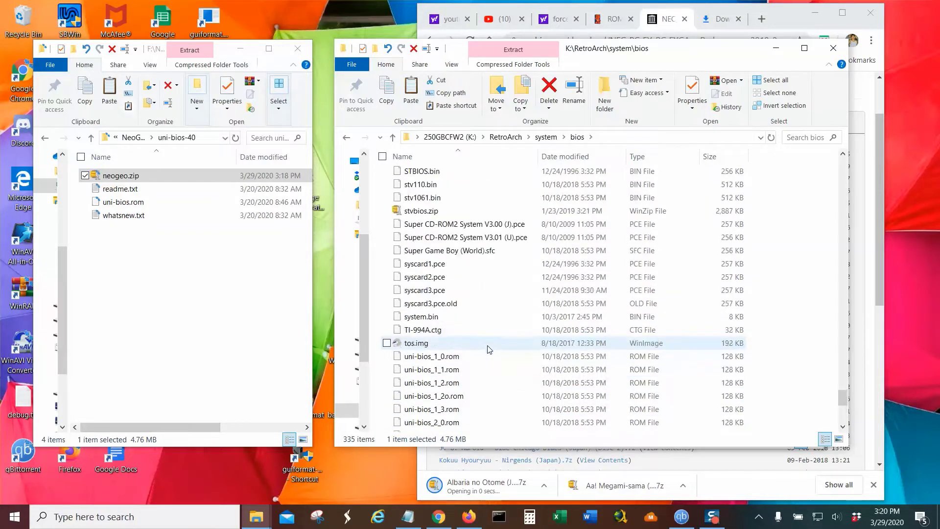
{"action": "scroll", "coordinate": [504, 354], "scroll_direction": "up", "scroll_amount": 11}
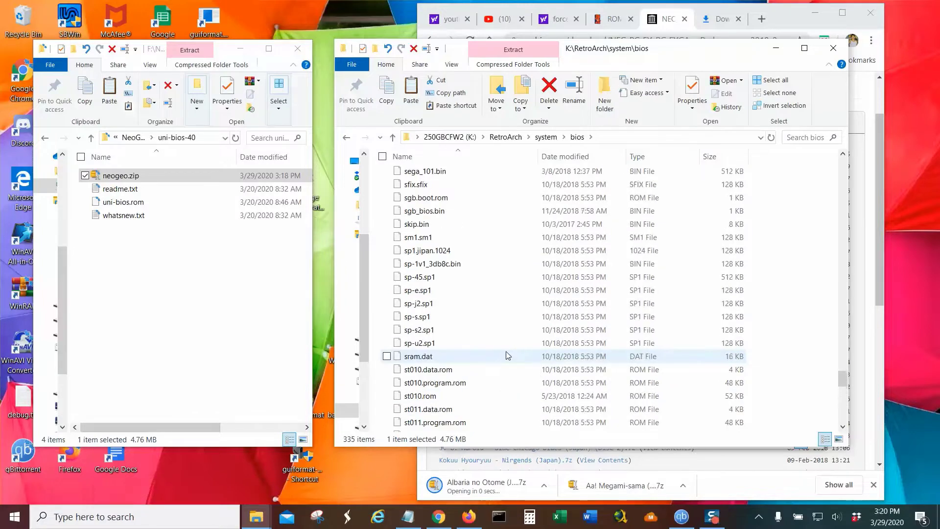
{"action": "scroll", "coordinate": [507, 355], "scroll_direction": "up", "scroll_amount": 5}
{"action": "scroll", "coordinate": [510, 354], "scroll_direction": "down", "scroll_amount": 9}
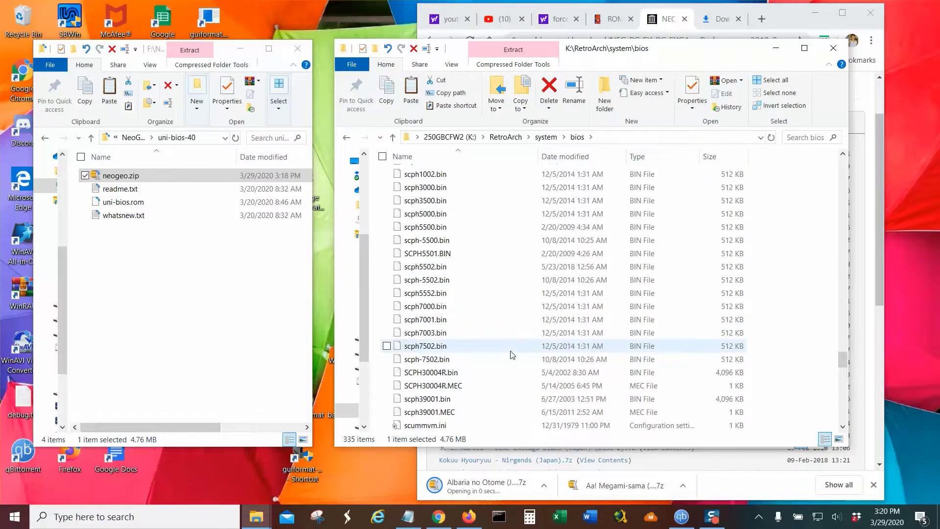
{"action": "scroll", "coordinate": [512, 355], "scroll_direction": "down", "scroll_amount": 15}
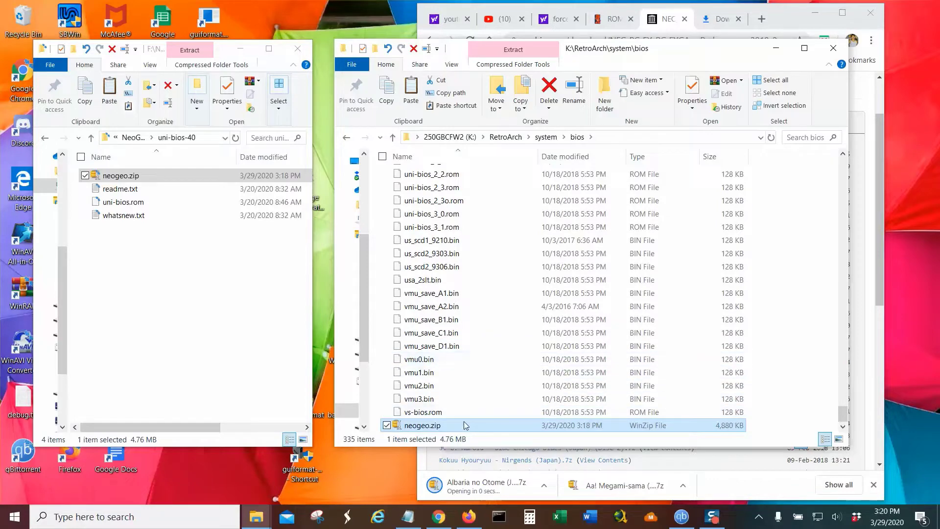
{"action": "mouse_move", "coordinate": [465, 425]}
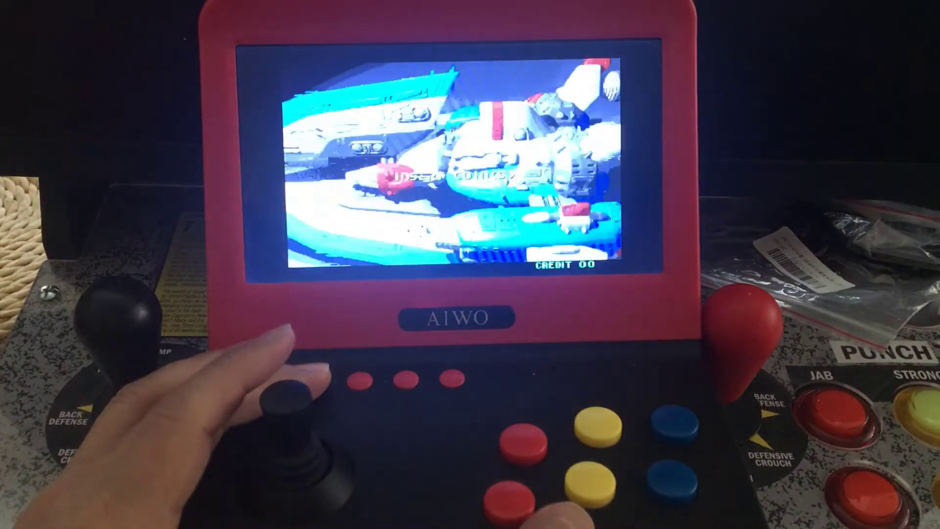
{"action": "key", "text": "5"}
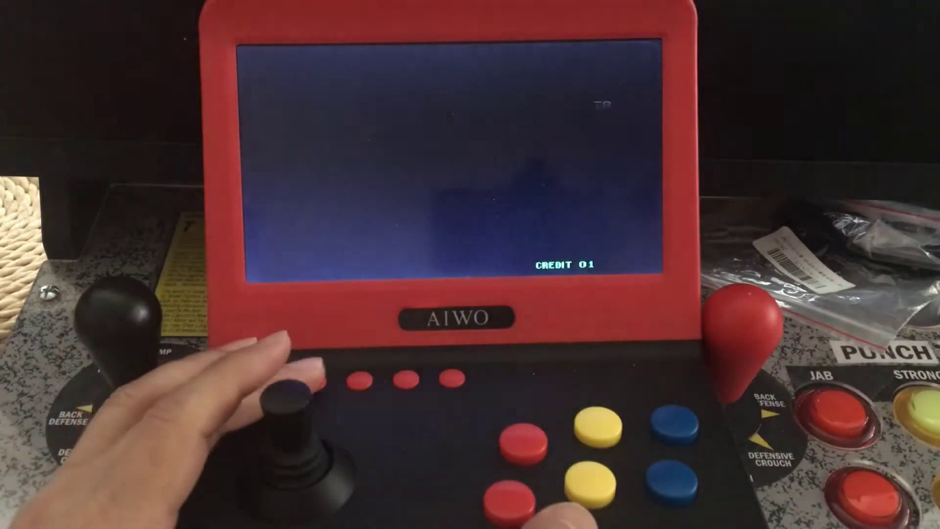
{"action": "key", "text": "1"}
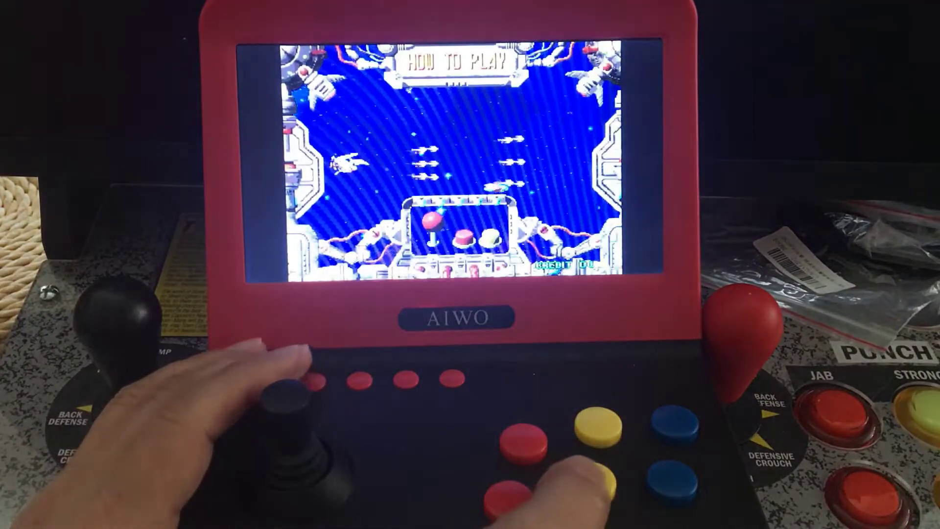
{"action": "key", "text": "ctrl"}
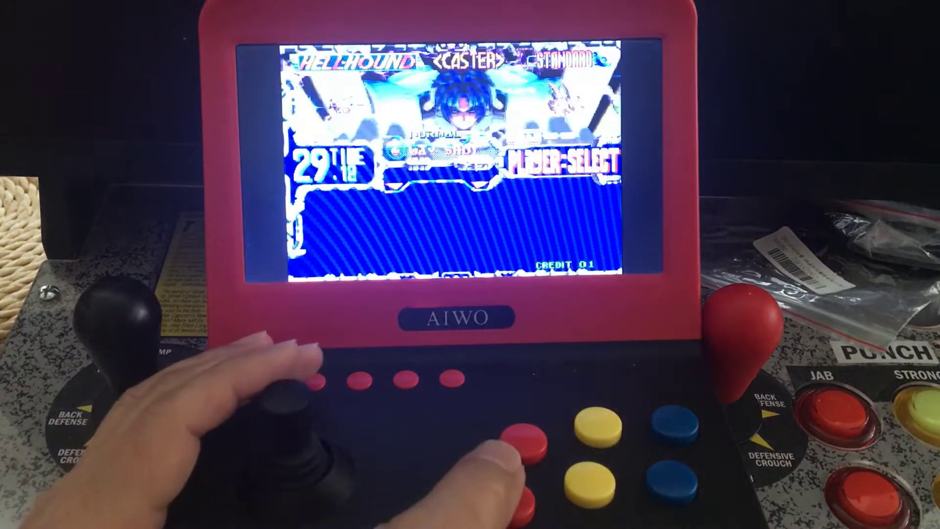
{"action": "key", "text": "alt"}
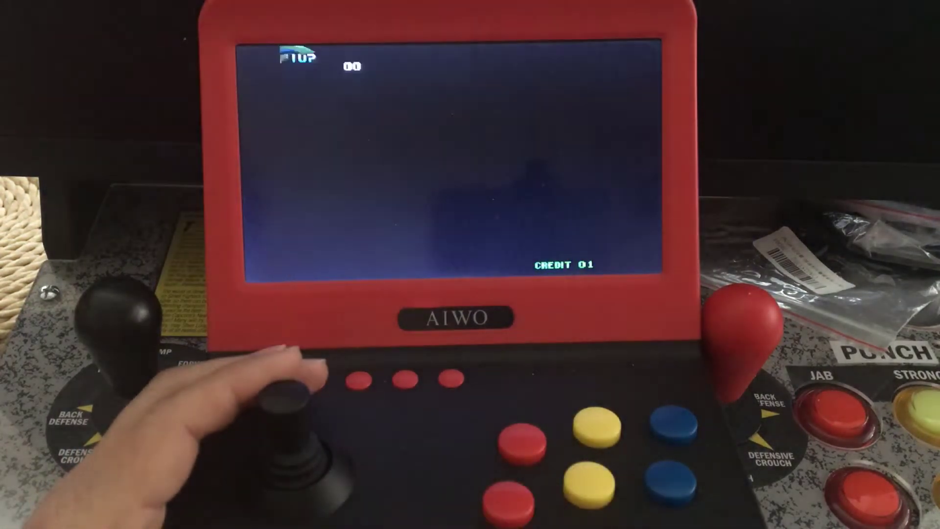